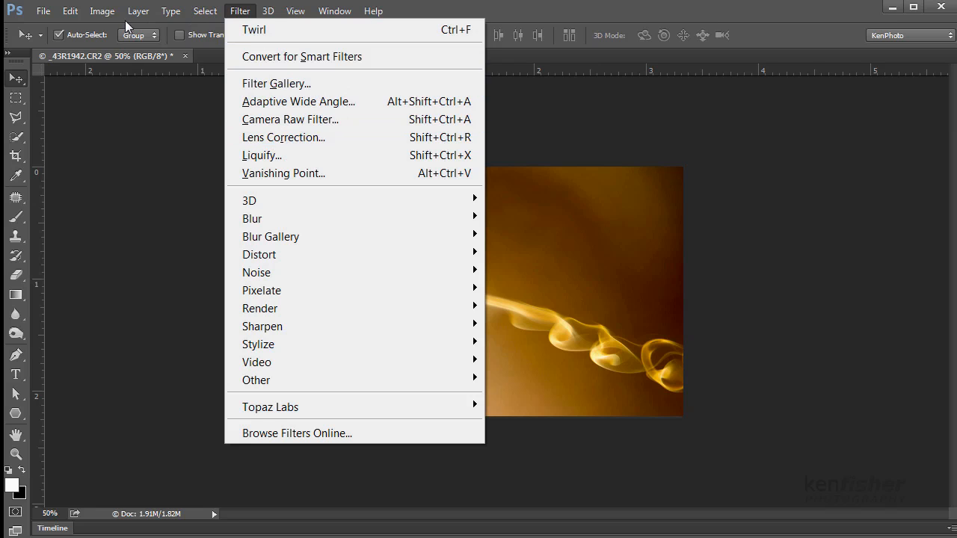
Step: Open the keyboard shortcut settings for application menus with the Photoshop Defaults set and expand the Filter commands
{"action": "mouse_move", "coordinate": [70, 12]}
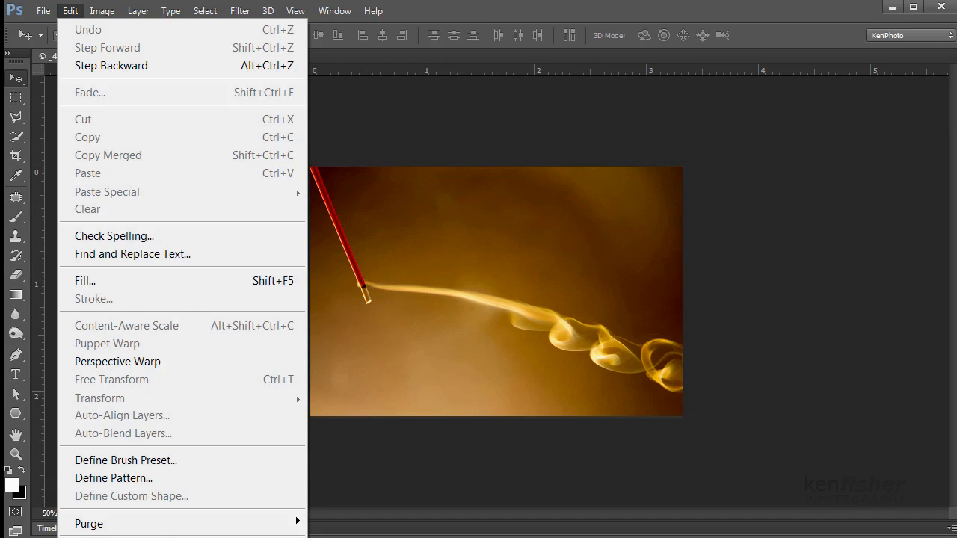
{"action": "left_click", "coordinate": [123, 537]}
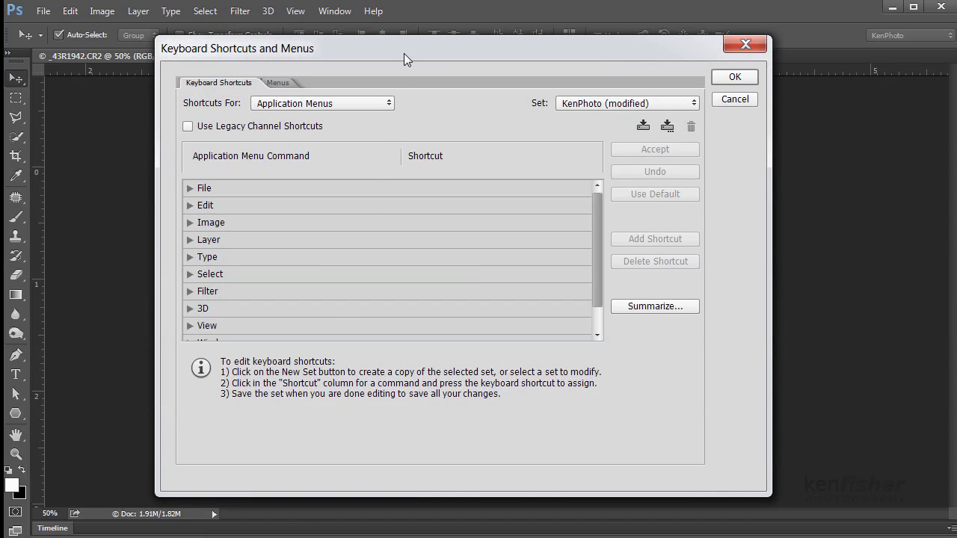
{"action": "left_click_drag", "start_coordinate": [406, 51], "coordinate": [407, 60]}
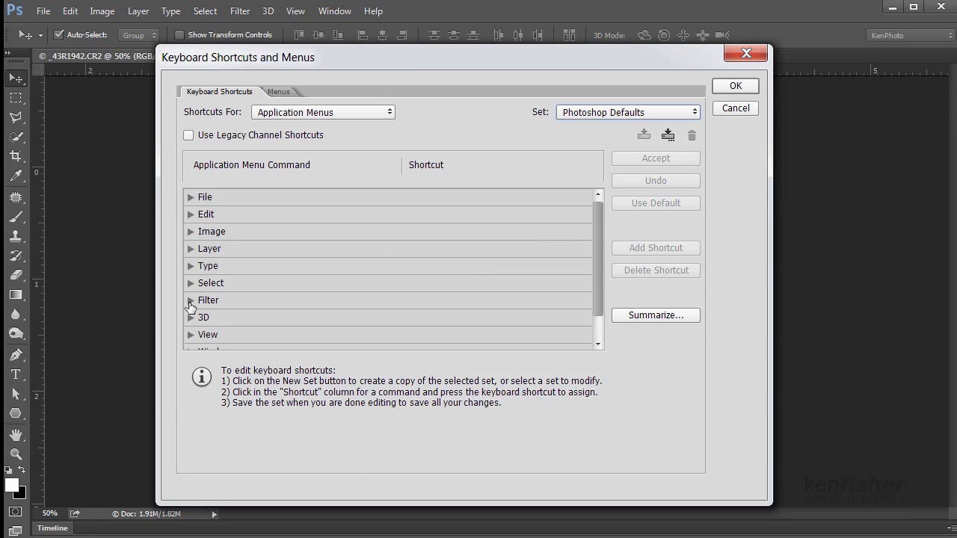
{"action": "left_click", "coordinate": [190, 300]}
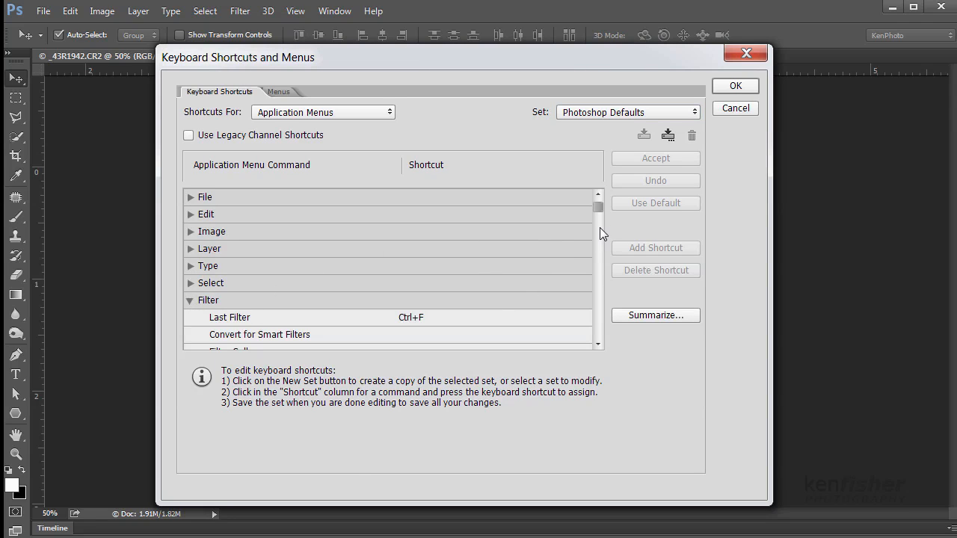
Step: Assign the shortcut Ctrl+R to the Radial Blur filter and accept the reassignment from Rulers
{"action": "left_click_drag", "start_coordinate": [600, 210], "coordinate": [603, 234]}
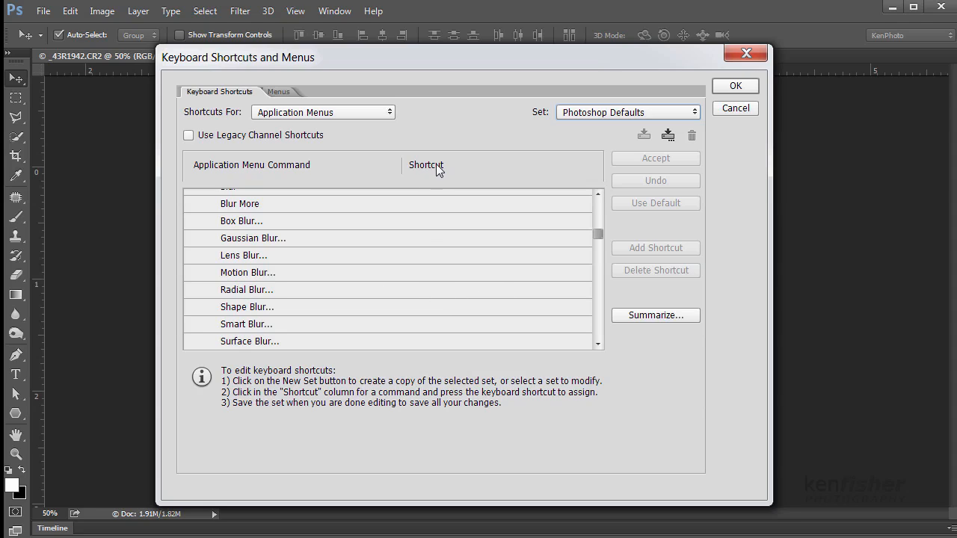
{"action": "left_click", "coordinate": [422, 292]}
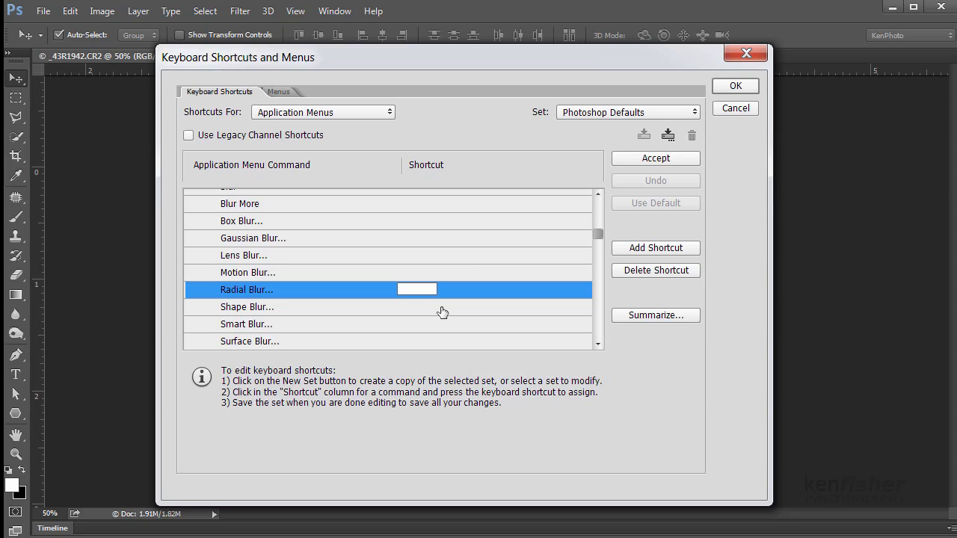
{"action": "key", "text": "ctrl"}
{"action": "key", "text": "ctrl+r"}
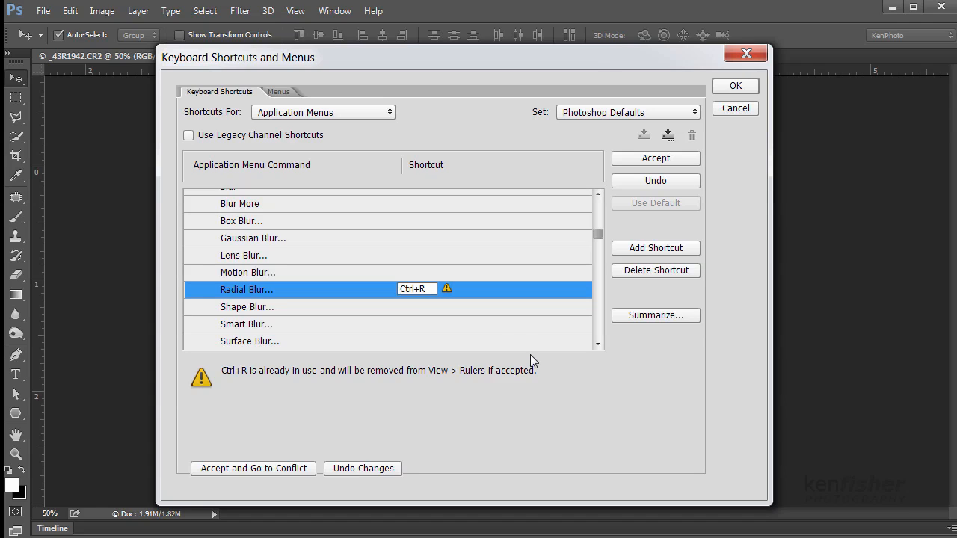
{"action": "left_click", "coordinate": [661, 164]}
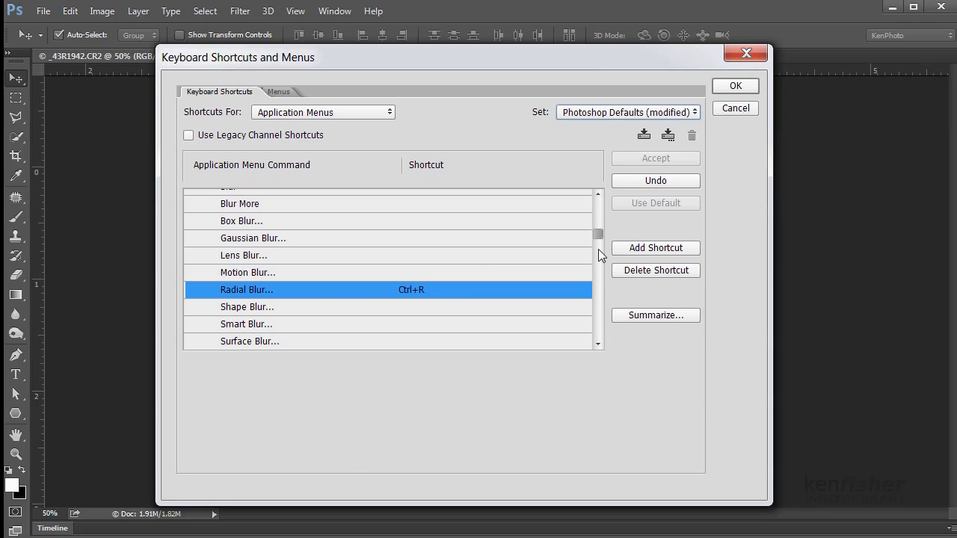
Step: Assign the shortcut Alt+Ctrl+T to the Twirl filter under Distort and accept the conflicting assignment
{"action": "left_click_drag", "start_coordinate": [598, 236], "coordinate": [600, 258]}
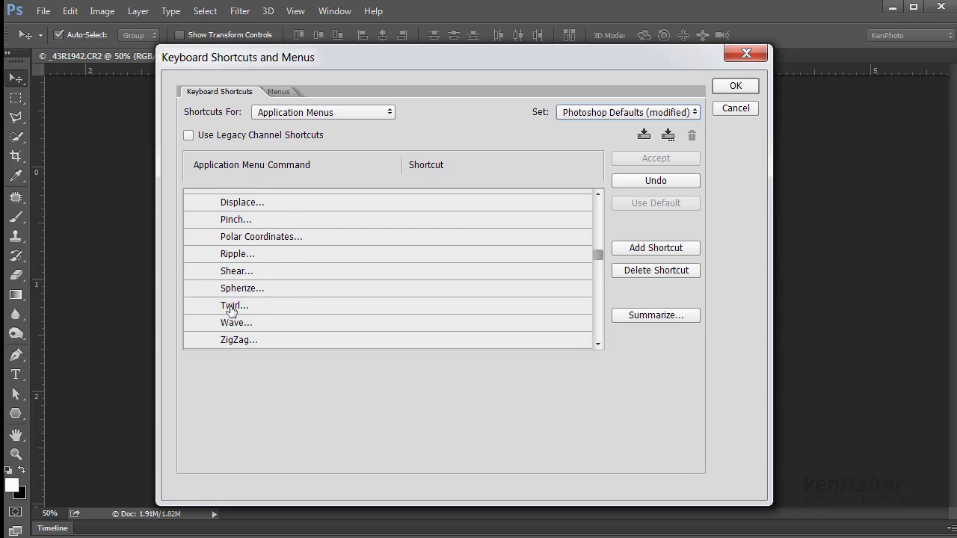
{"action": "left_click", "coordinate": [417, 306]}
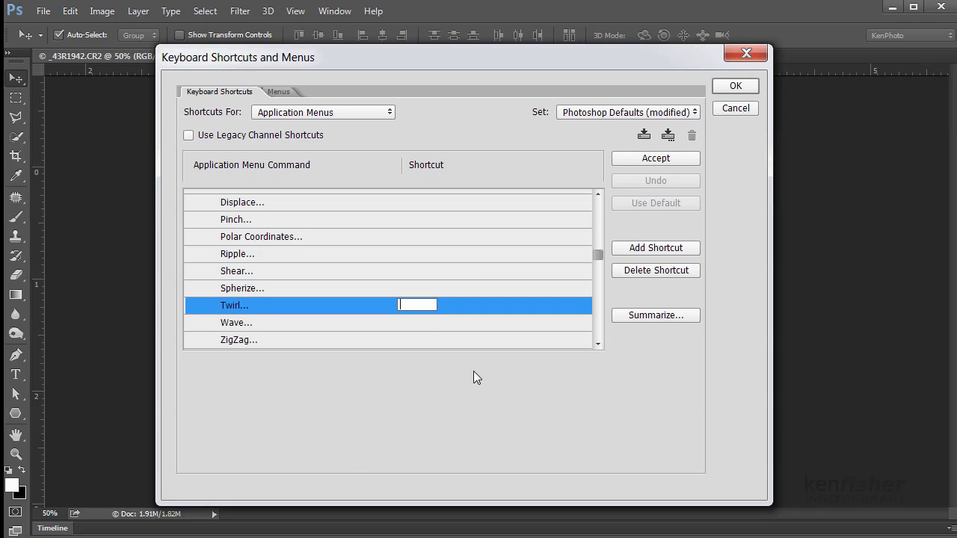
{"action": "key", "text": "ctrl"}
{"action": "key", "text": "ctrl+t"}
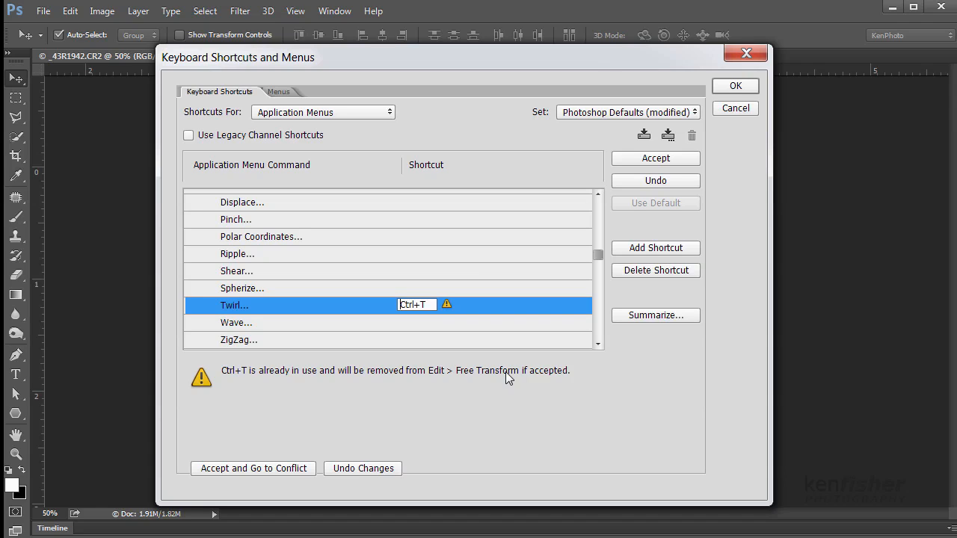
{"action": "key", "text": "alt"}
{"action": "key", "text": "ctrl+alt+t"}
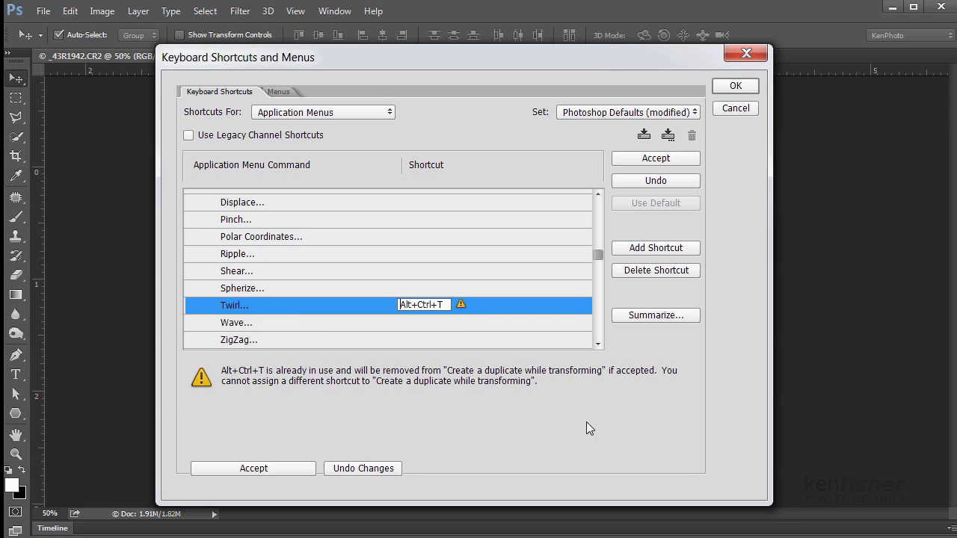
{"action": "left_click", "coordinate": [657, 157]}
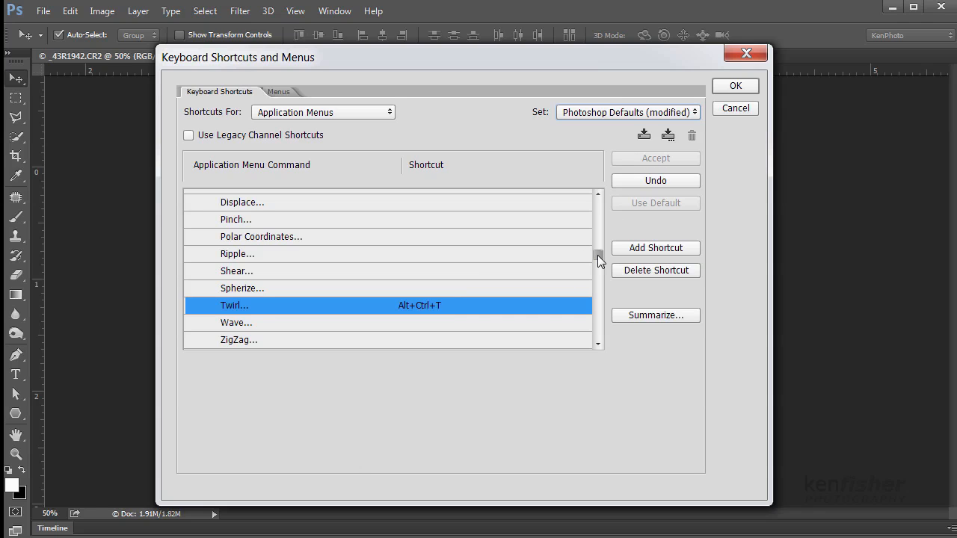
Step: Assign the shortcut Alt+Ctrl+M to the Mezzotint filter under Pixelate and save the keyboard shortcut changes
{"action": "left_click_drag", "start_coordinate": [597, 255], "coordinate": [605, 273]}
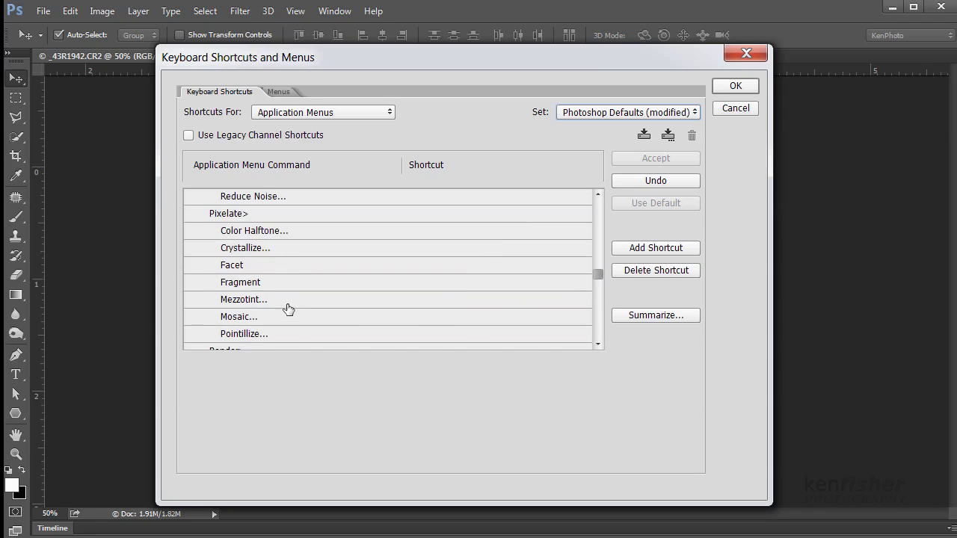
{"action": "left_click", "coordinate": [415, 303]}
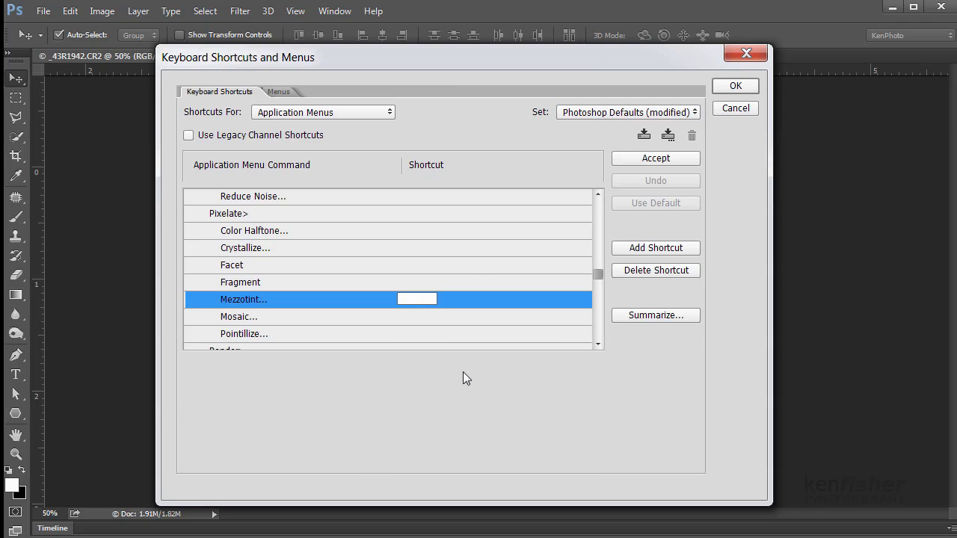
{"action": "left_click", "coordinate": [387, 296]}
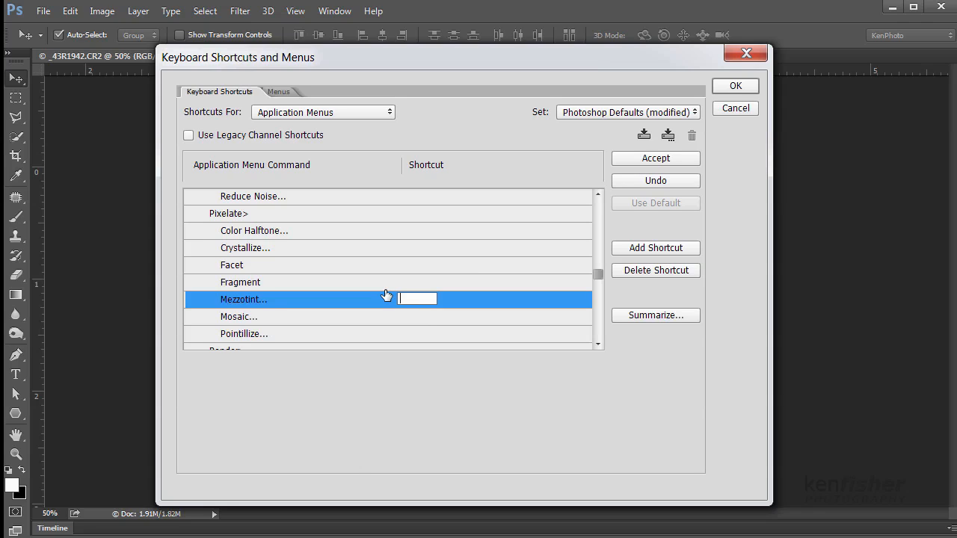
{"action": "key", "text": "ctrl"}
{"action": "key", "text": "alt"}
{"action": "key", "text": "alt+ctrl+m"}
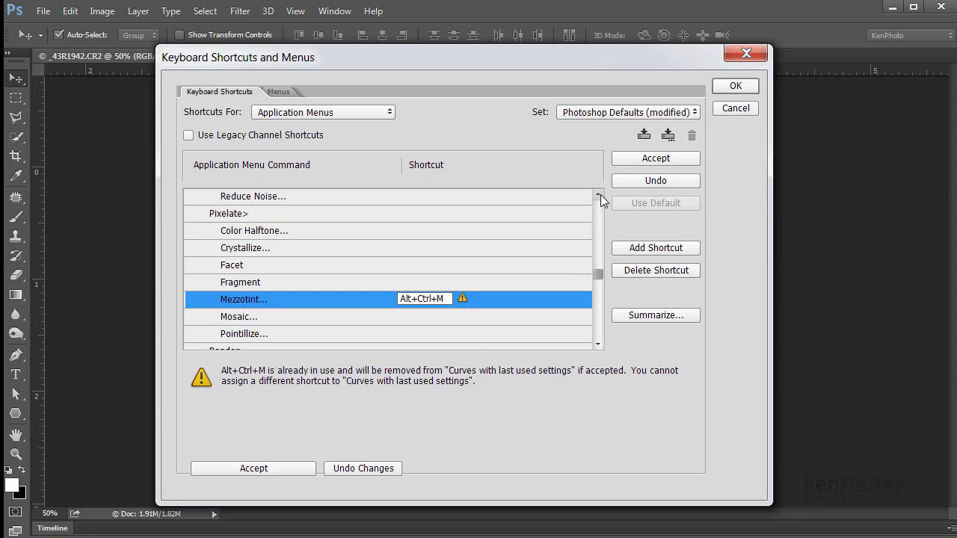
{"action": "left_click", "coordinate": [655, 160]}
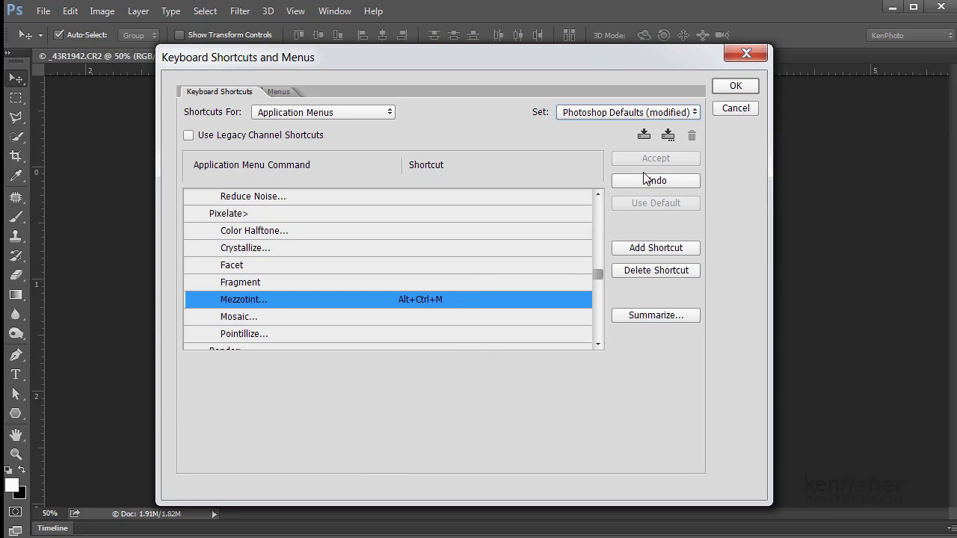
{"action": "left_click", "coordinate": [739, 87]}
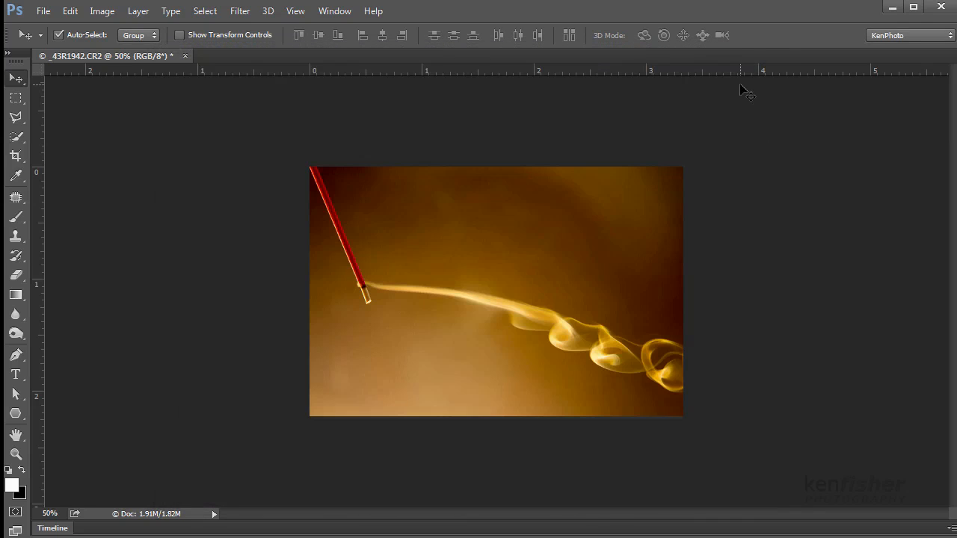
Step: Check the shortcuts listed beside the Radial Blur, Twirl and Mezzotint filters
{"action": "left_click", "coordinate": [240, 12]}
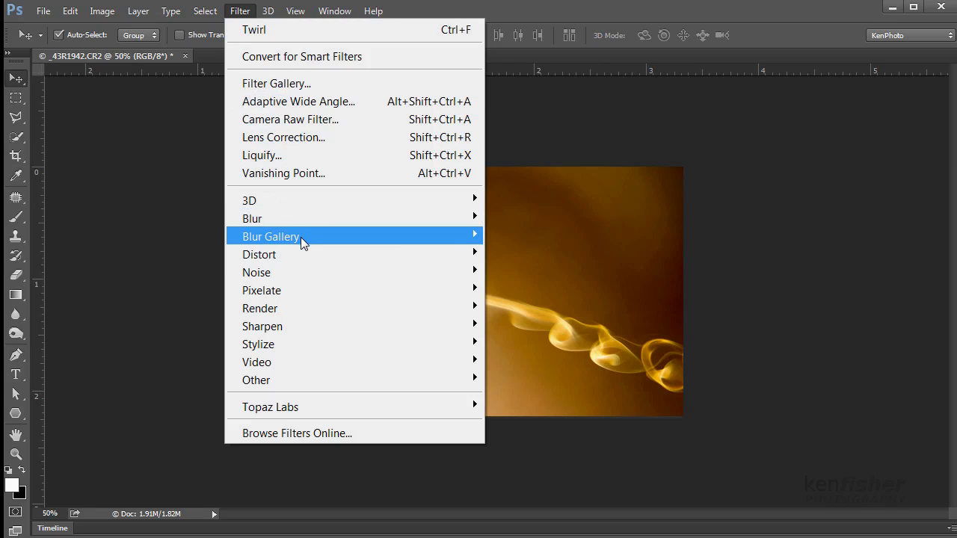
{"action": "mouse_move", "coordinate": [302, 219]}
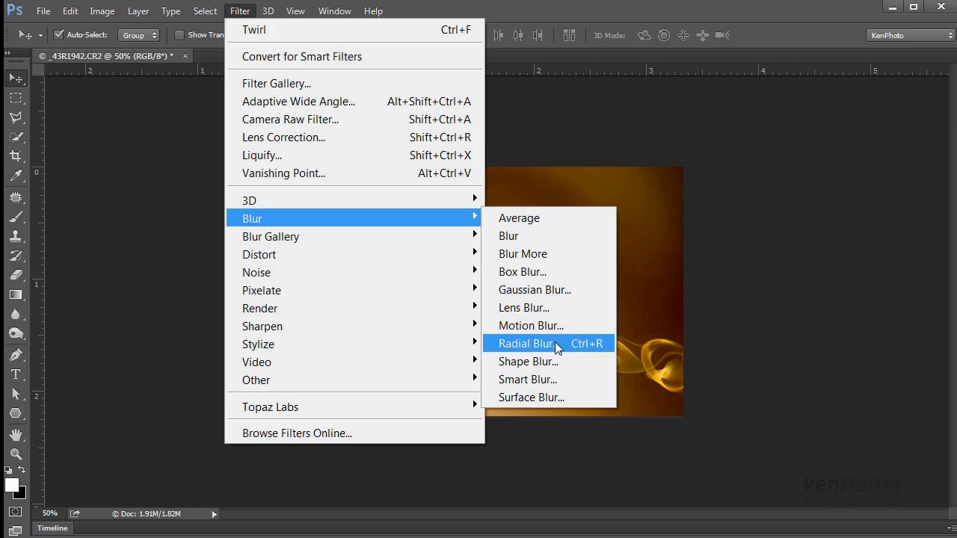
{"action": "mouse_move", "coordinate": [289, 254]}
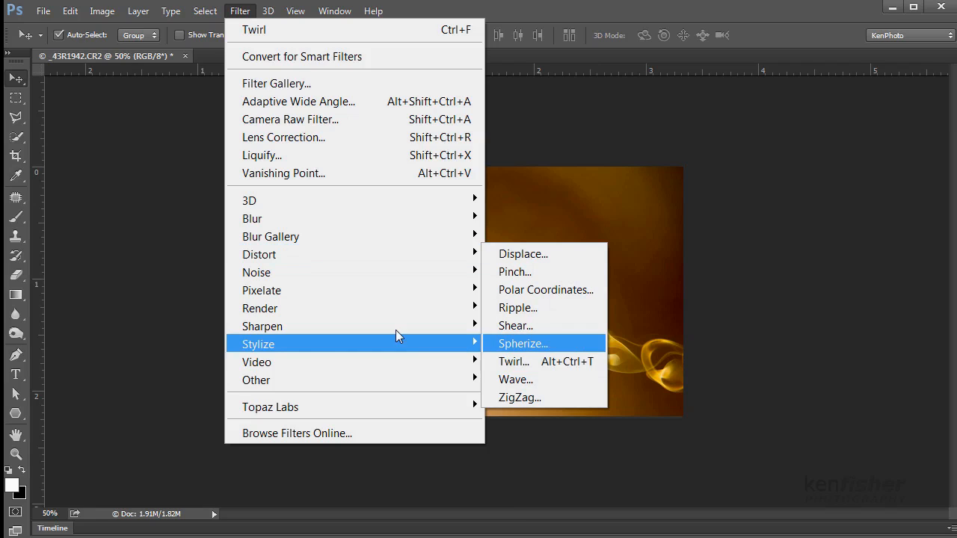
{"action": "mouse_move", "coordinate": [312, 289]}
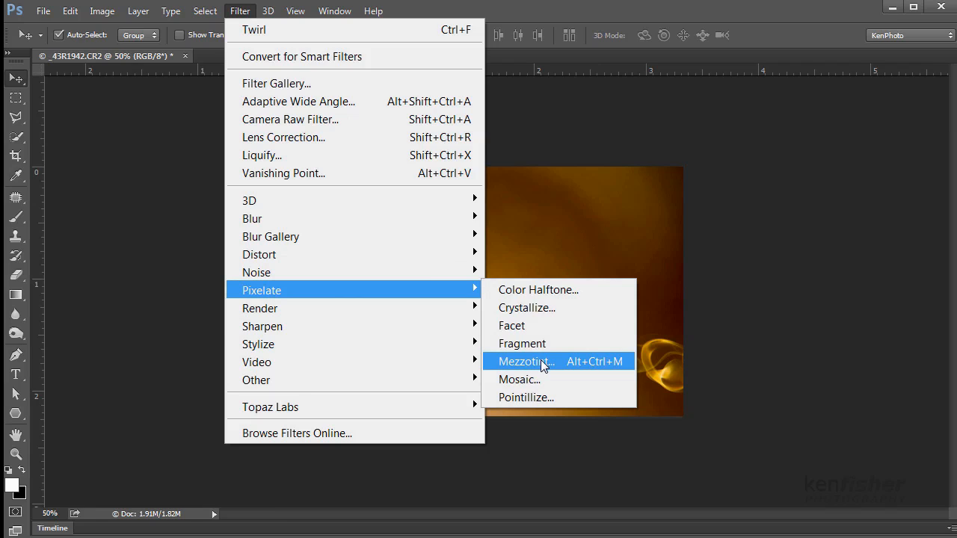
{"action": "left_click", "coordinate": [583, 111]}
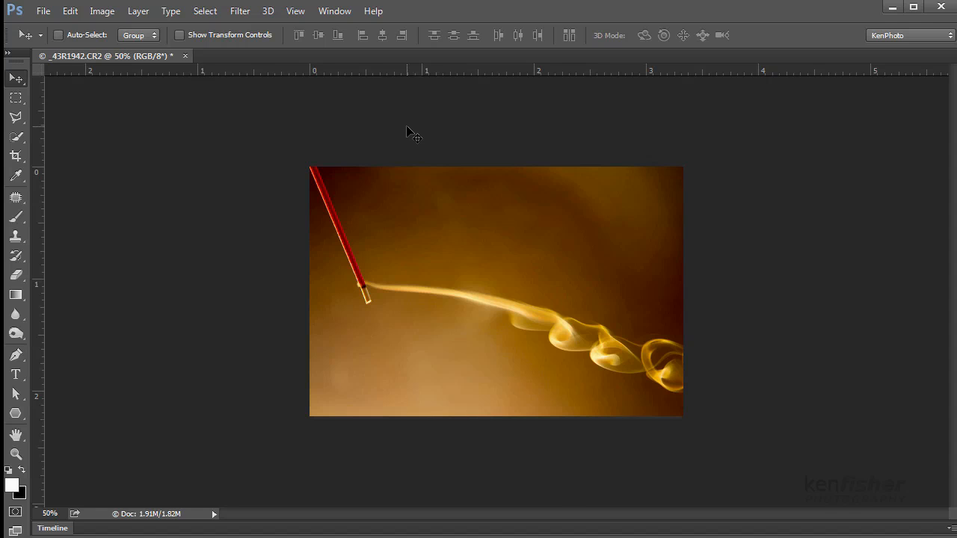
Step: Apply a Radial Blur with amount 100, Zoom method and Best quality, plus a Medium Lines Mezzotint, to the smoke photo
{"action": "key", "text": "ctrl+alt+f"}
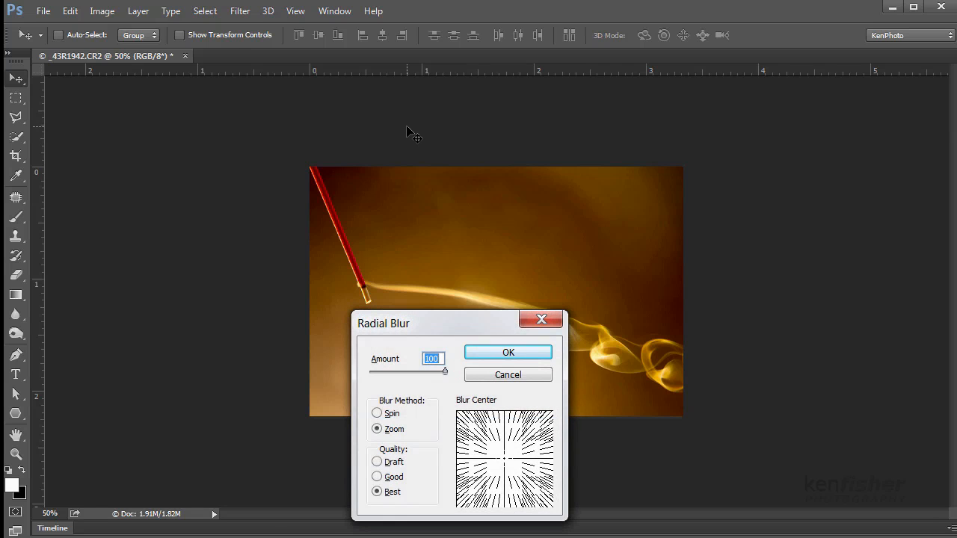
{"action": "key", "text": "Return"}
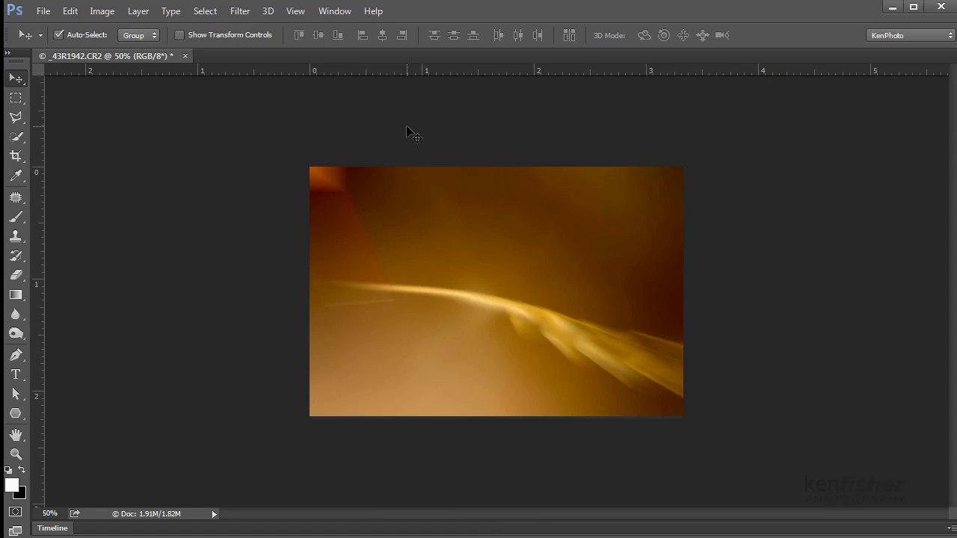
{"action": "key", "text": "ctrl"}
{"action": "key", "text": "ctrl+alt+f"}
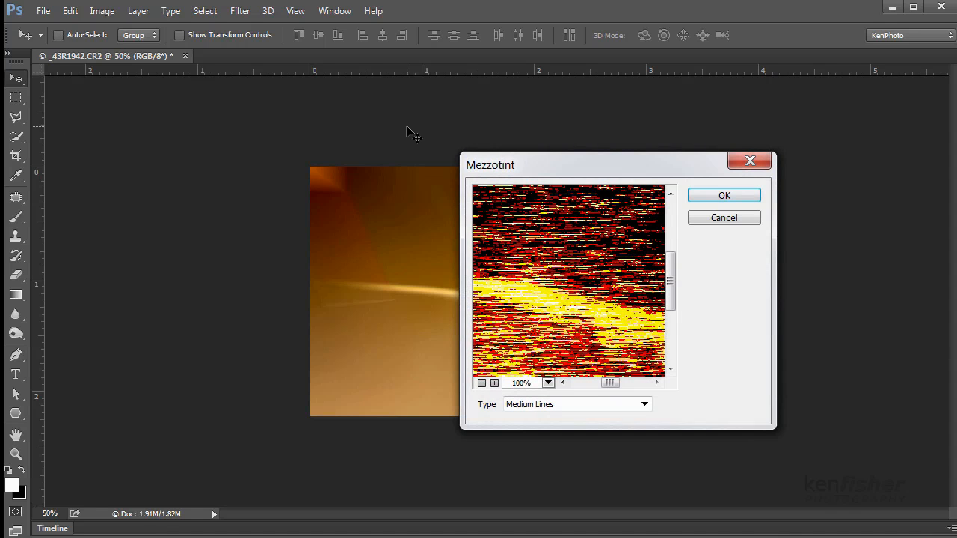
{"action": "key", "text": "Return"}
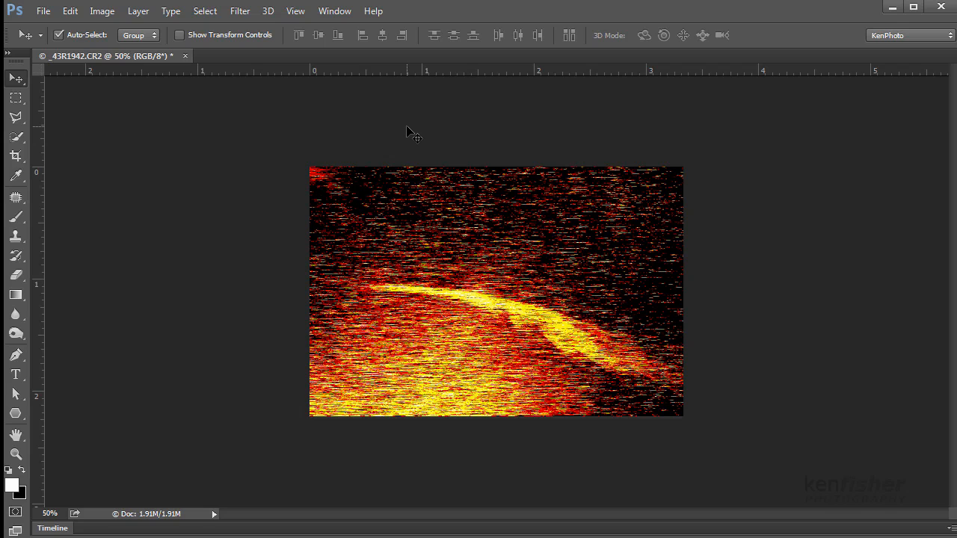
Step: Apply the Twirl filter to the image with an angle of 140°
{"action": "key", "text": "ctrl"}
{"action": "key", "text": "ctrl+alt+t"}
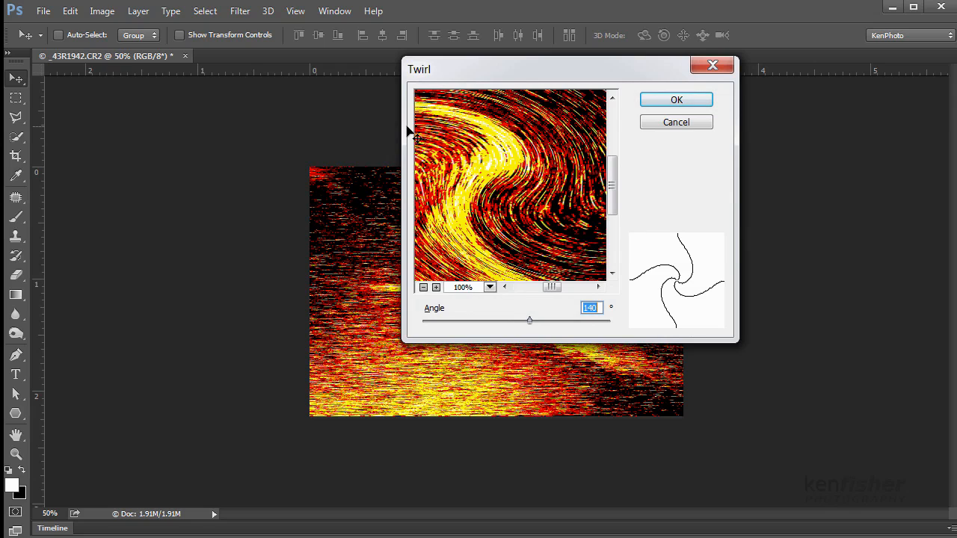
{"action": "key", "text": "Return"}
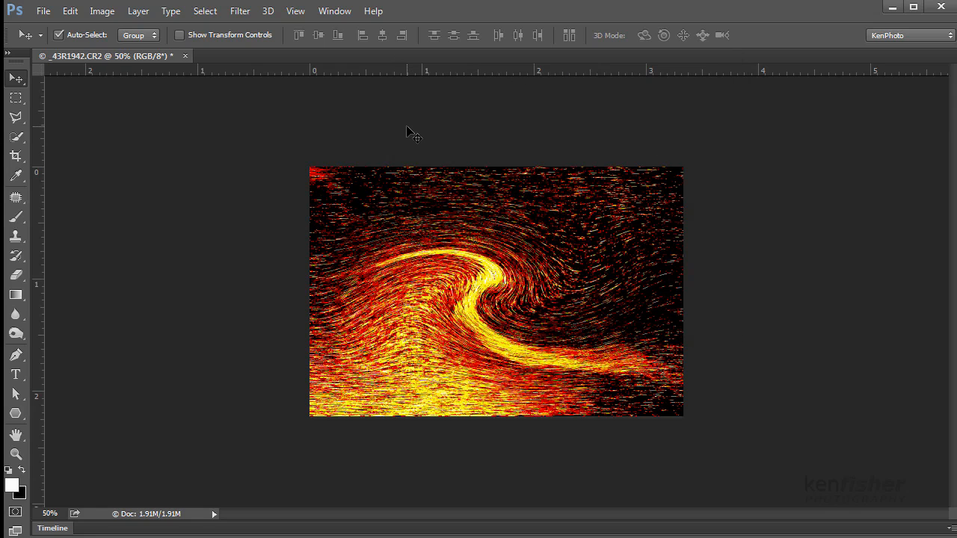